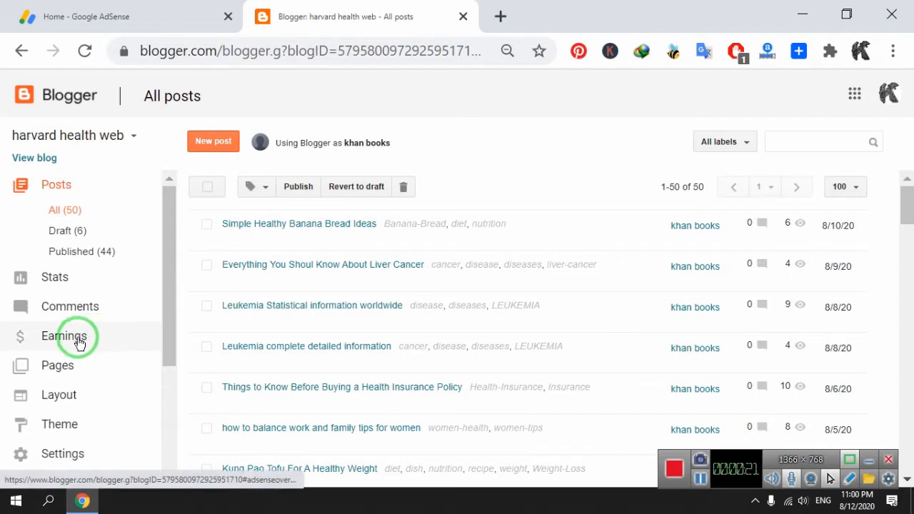
- Open the blog's Earnings page and review the AdSense eligibility notice
left_click(83, 338)
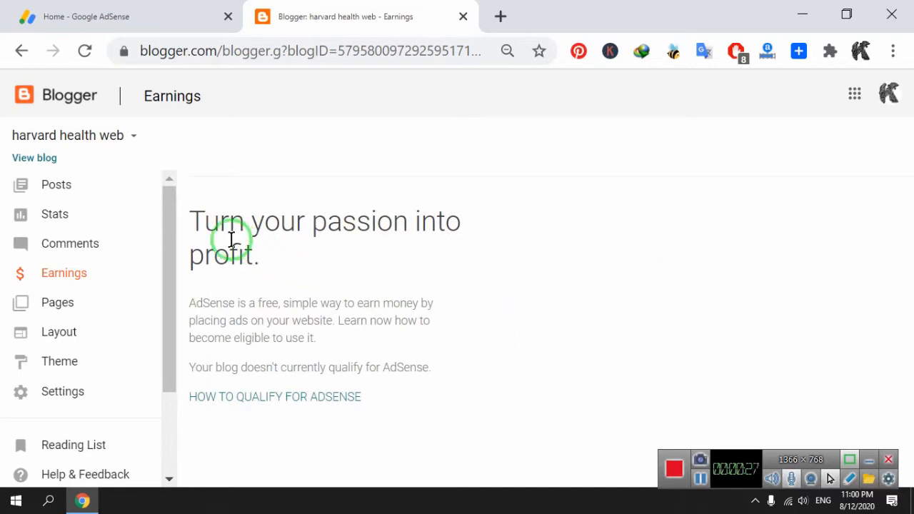
left_click_drag(231, 235, 341, 252)
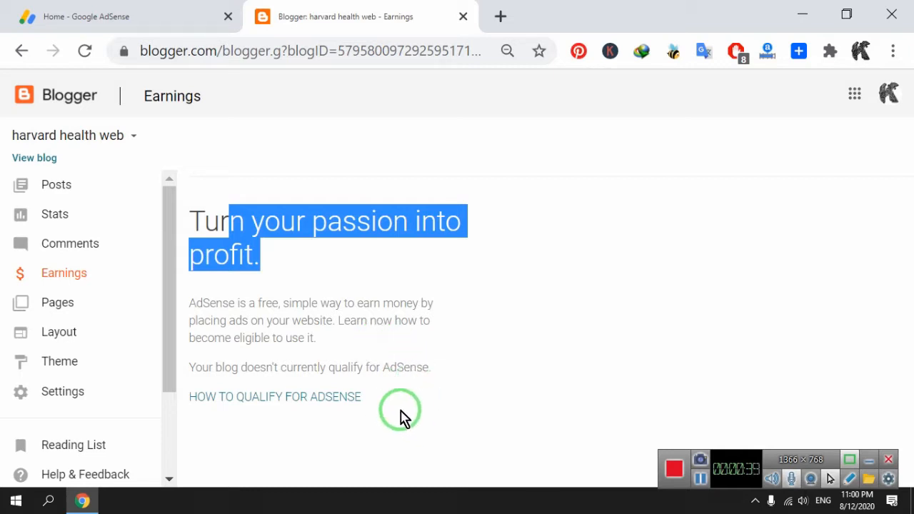
left_click_drag(399, 416, 194, 220)
left_click(212, 226)
left_click(408, 386)
left_click(194, 205)
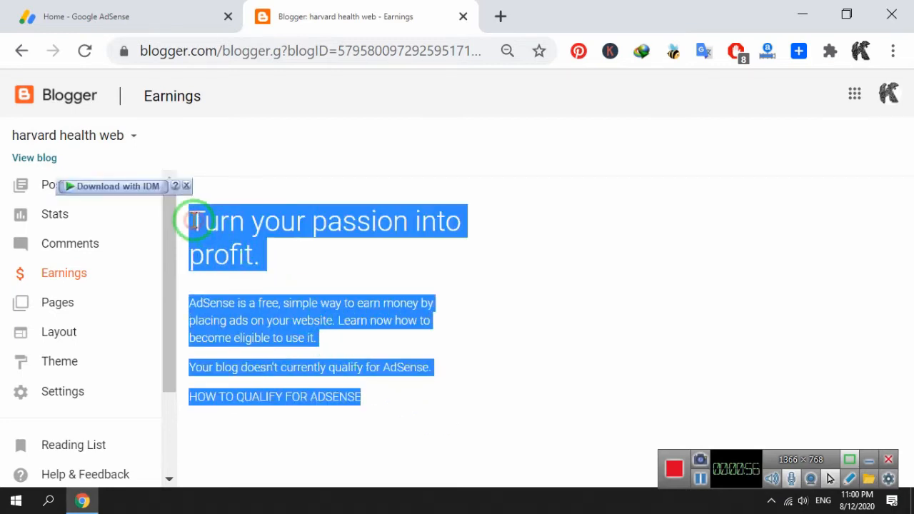
left_click(253, 241)
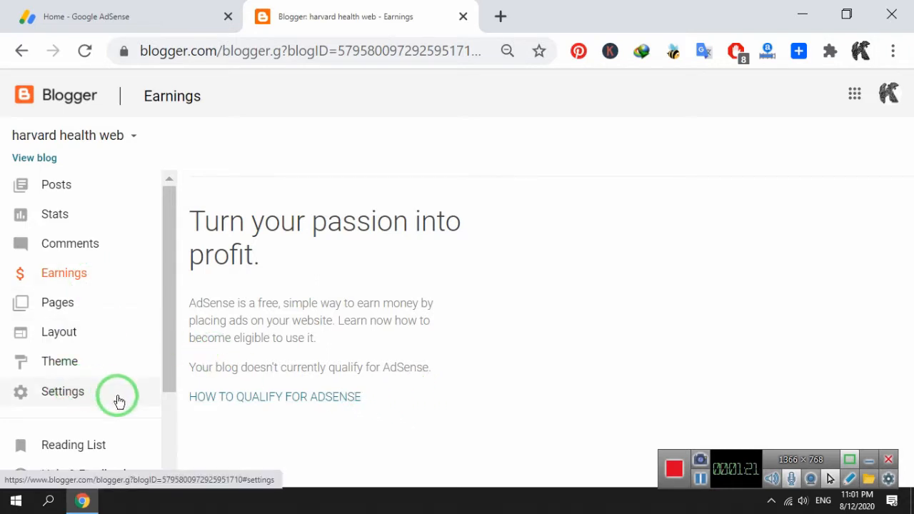
- Open the blog's basic settings and check the custom domain listed as the blog address under Publishing
left_click_drag(164, 379, 177, 450)
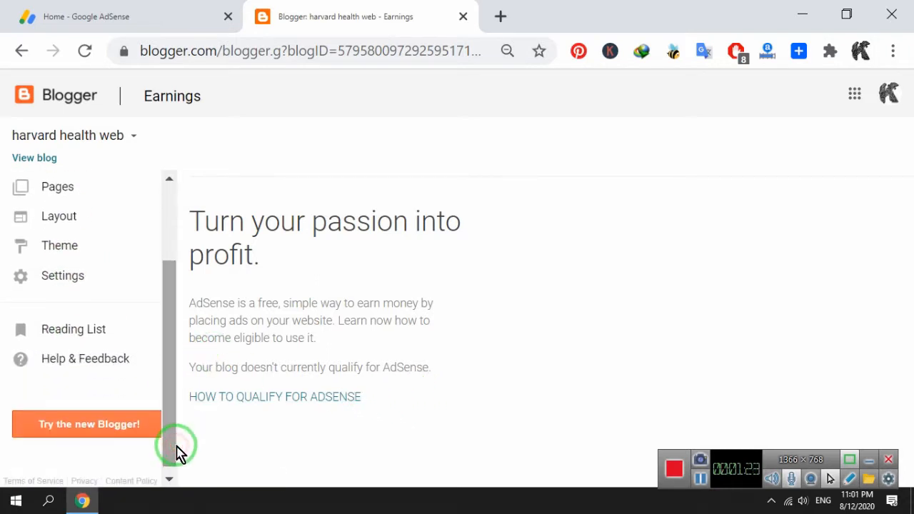
left_click(118, 280)
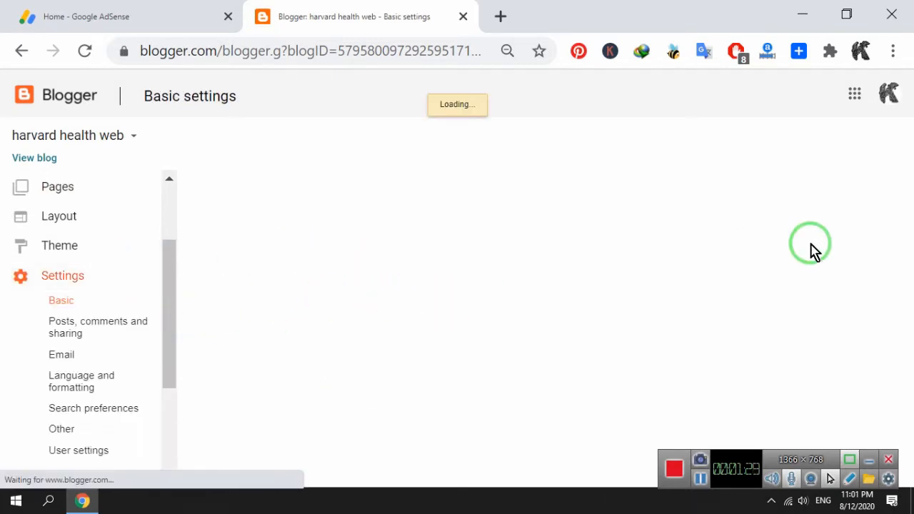
left_click_drag(893, 257, 904, 310)
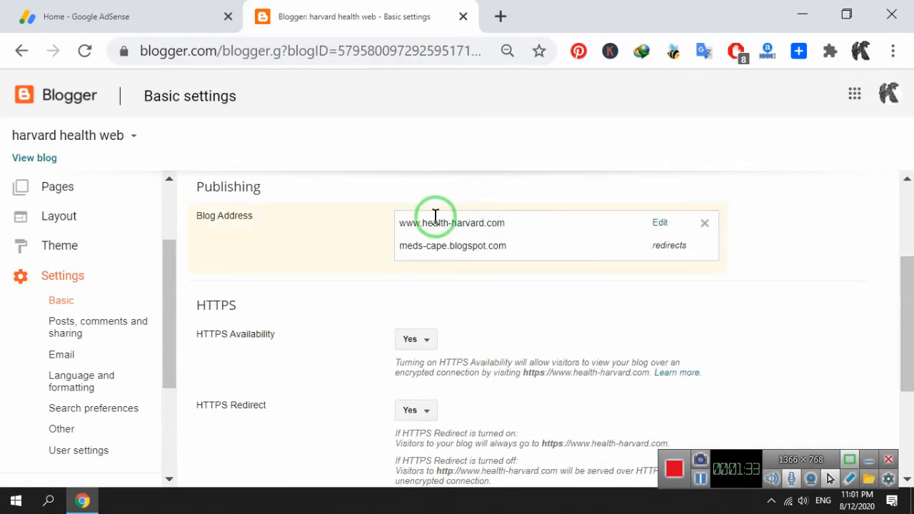
left_click_drag(398, 224, 510, 223)
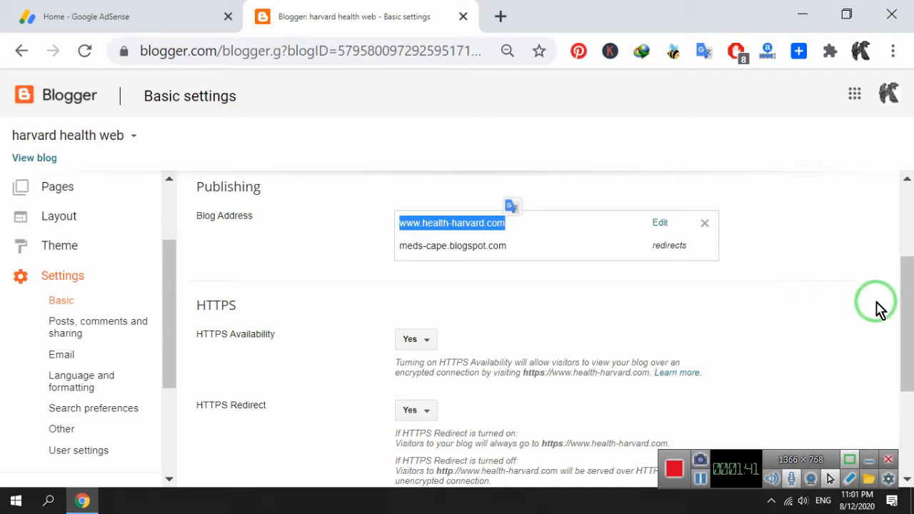
left_click_drag(911, 312, 906, 271)
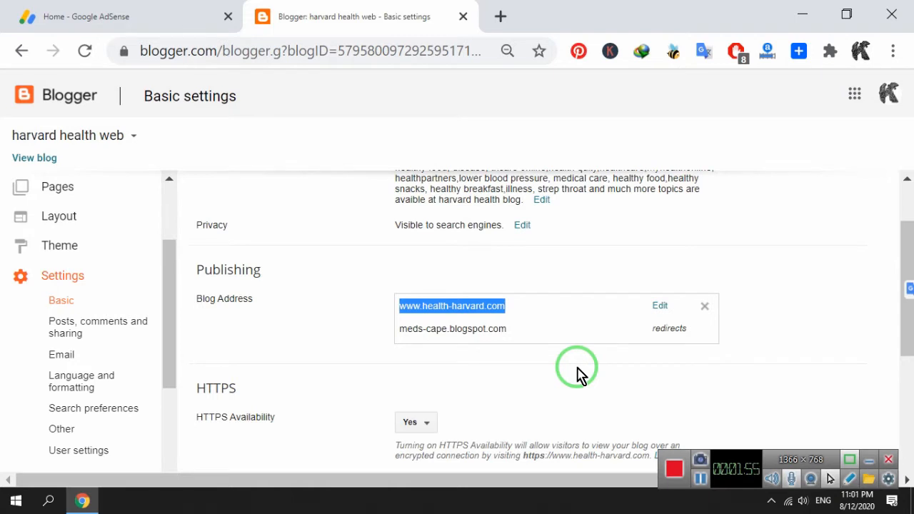
- Search Google for Freenom in a new tab, open its website and go to the sign-in for the client area
left_click(501, 16)
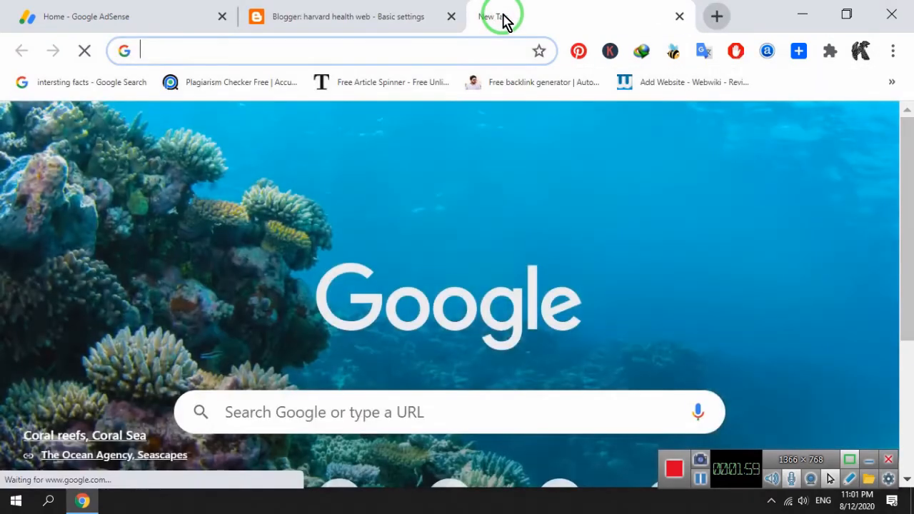
type("fr")
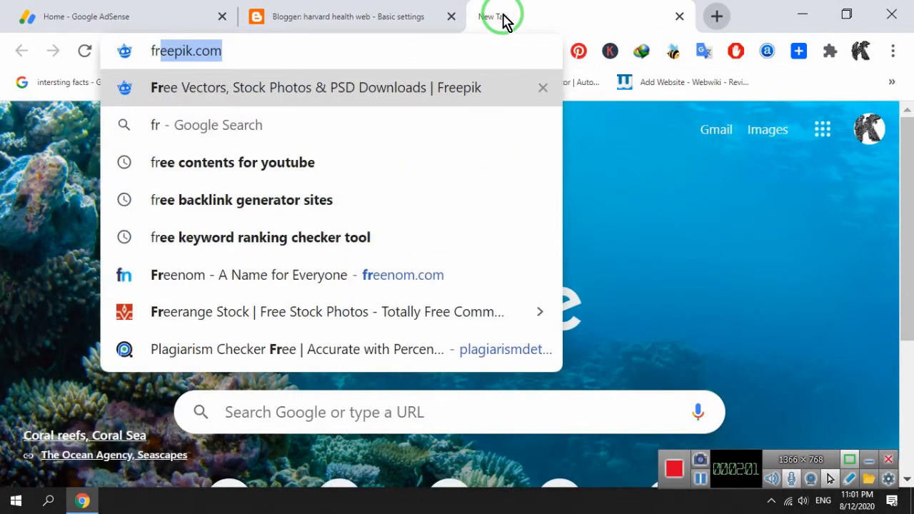
type("enom")
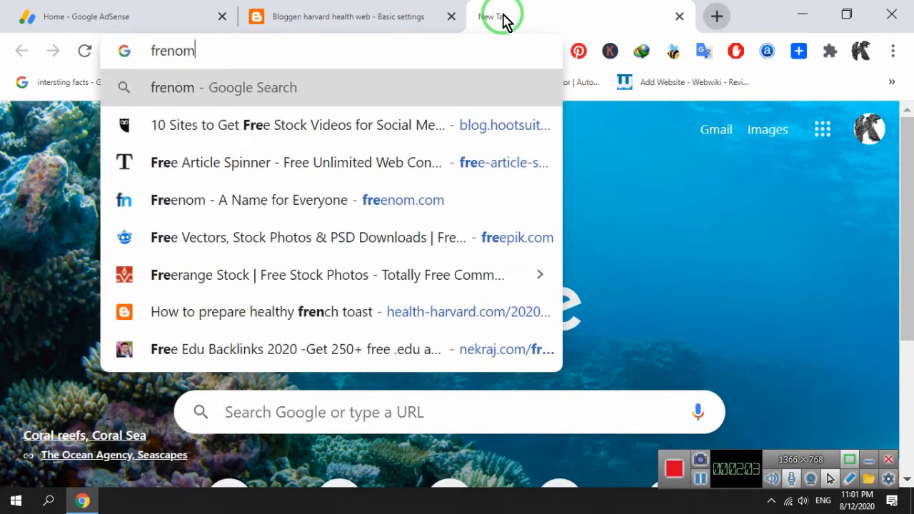
key("Return")
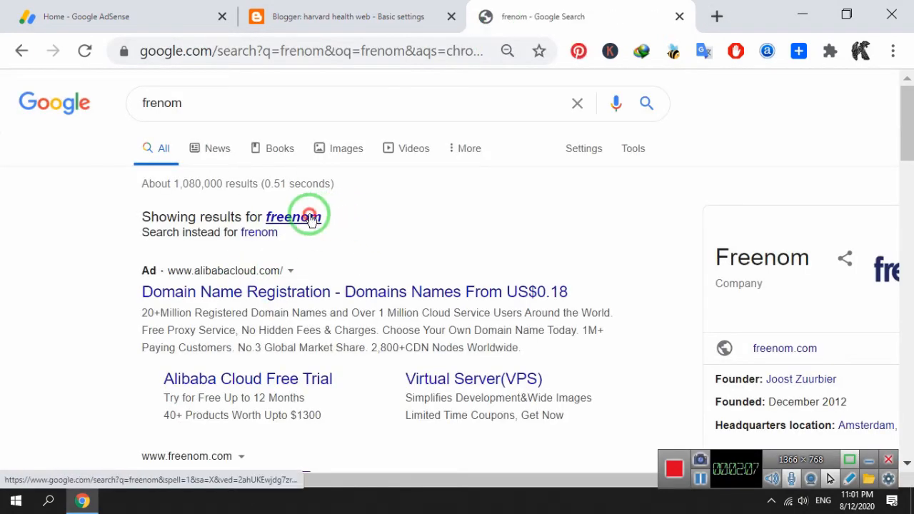
left_click(296, 216)
left_click_drag(908, 142, 910, 194)
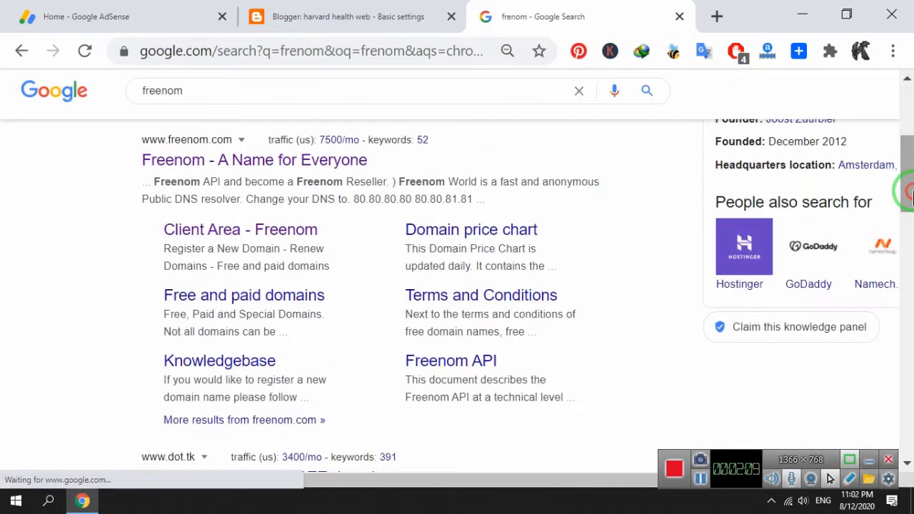
left_click(349, 161)
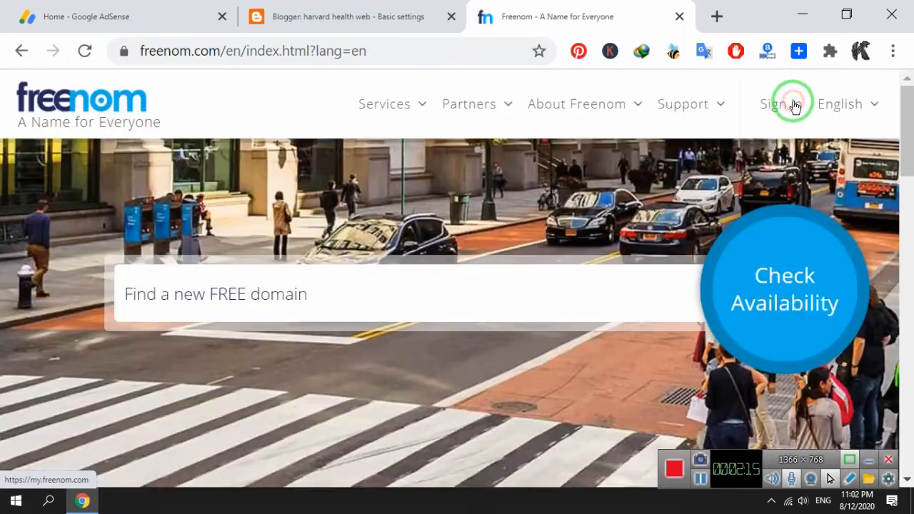
left_click(795, 106)
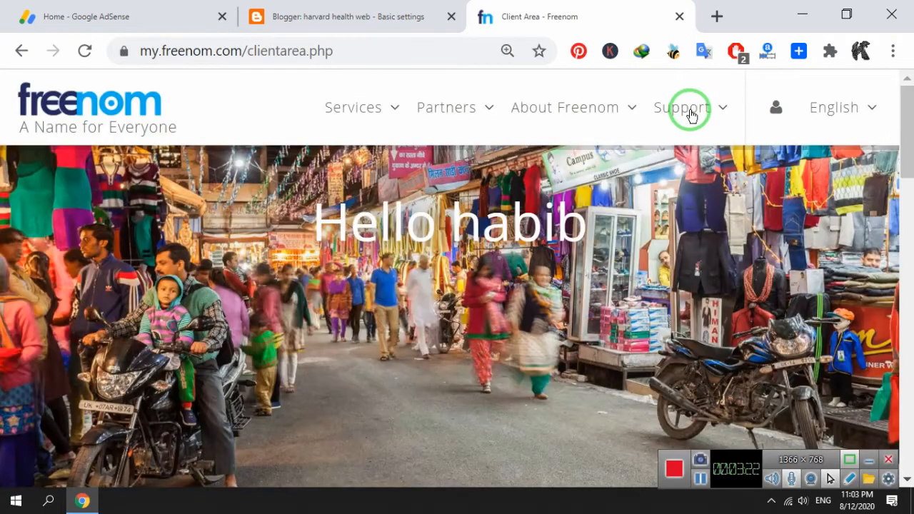
- Open Freenom's page for registering a new domain and look at its domain search field
left_click(392, 112)
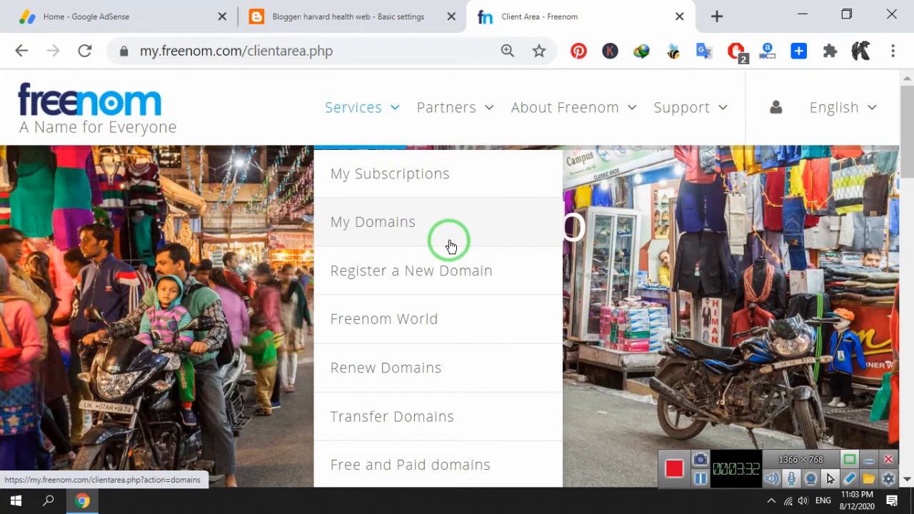
left_click(417, 278)
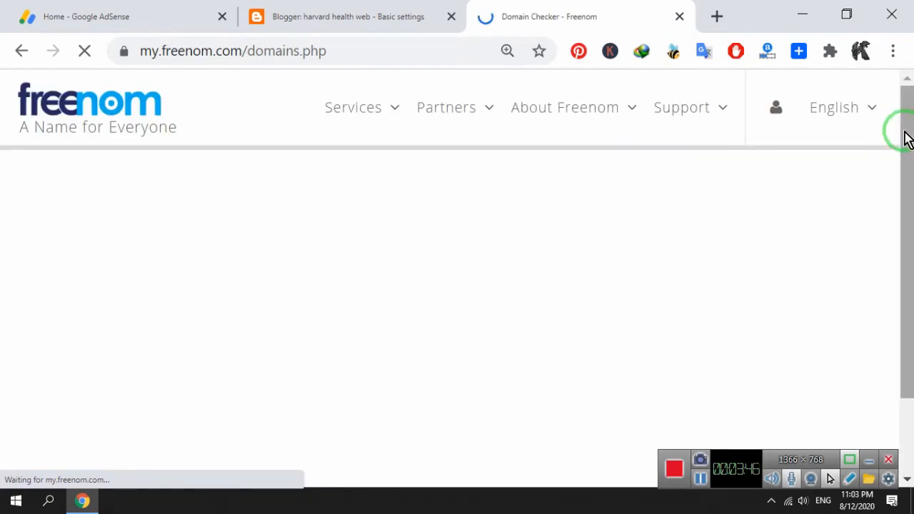
left_click_drag(903, 126, 912, 222)
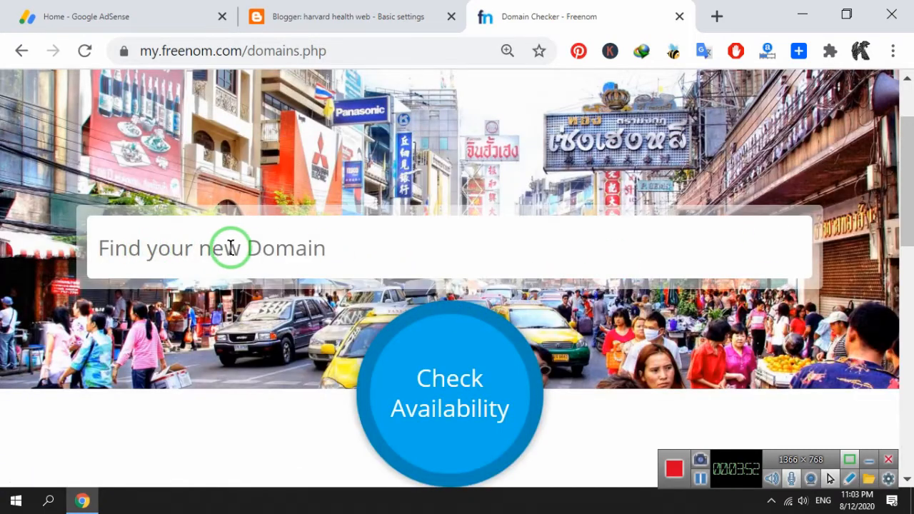
left_click(303, 247)
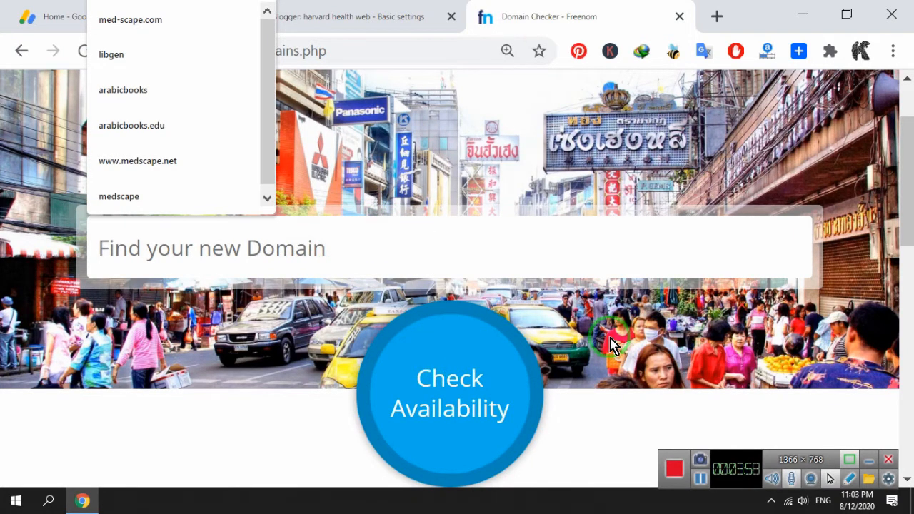
- Open the list of registered domains, manage health-harvard.com and open its Freenom DNS management page
left_click_drag(910, 232, 908, 84)
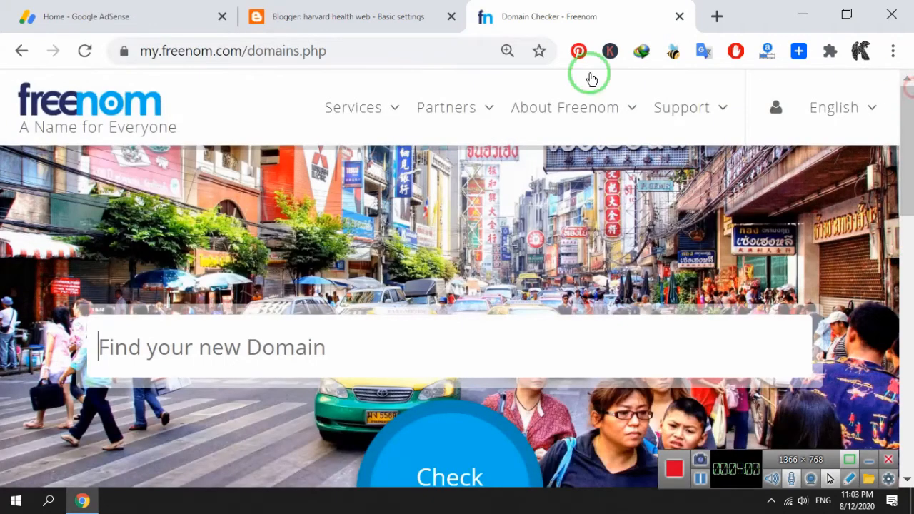
left_click(394, 120)
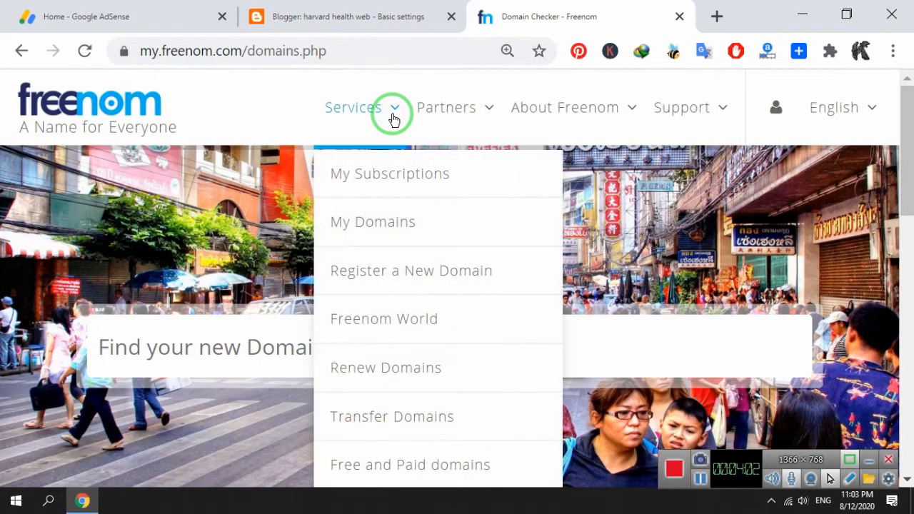
left_click(378, 228)
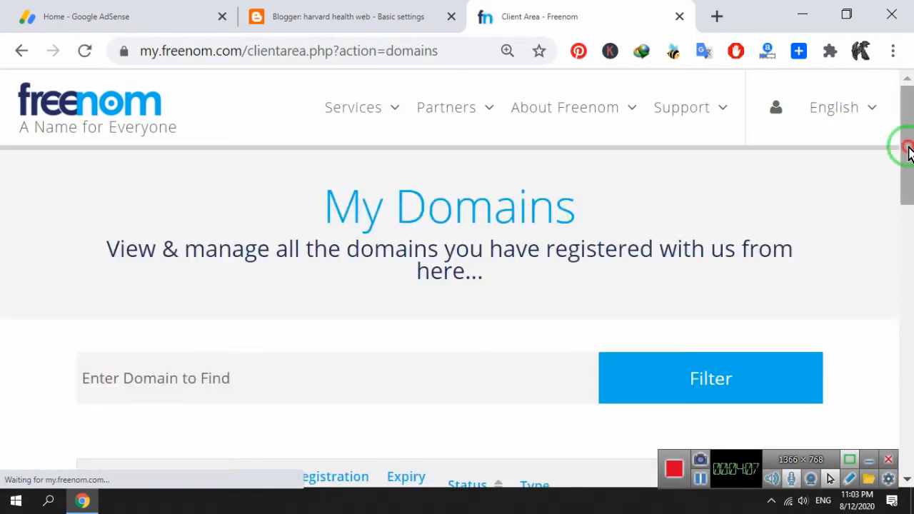
left_click_drag(908, 148, 908, 185)
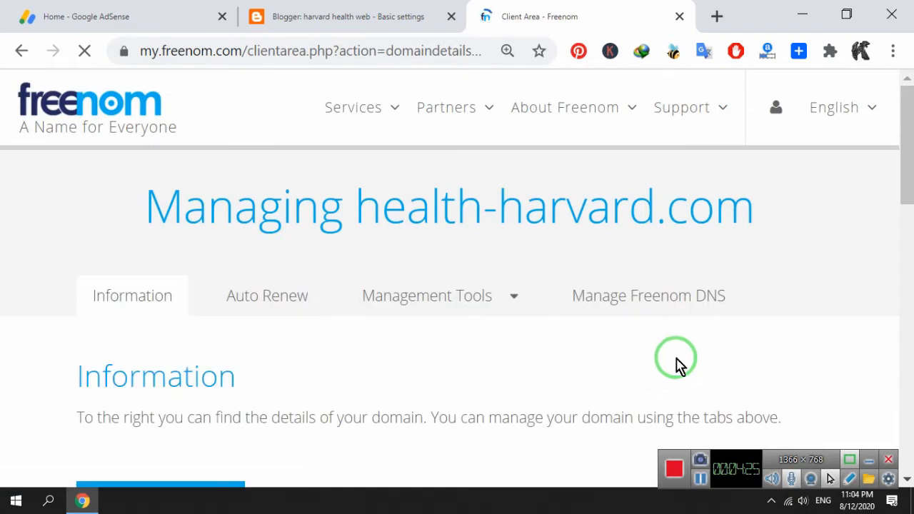
mouse_move(907, 146)
left_mouse_down()
mouse_move(906, 237)
mouse_move(896, 178)
left_mouse_up()
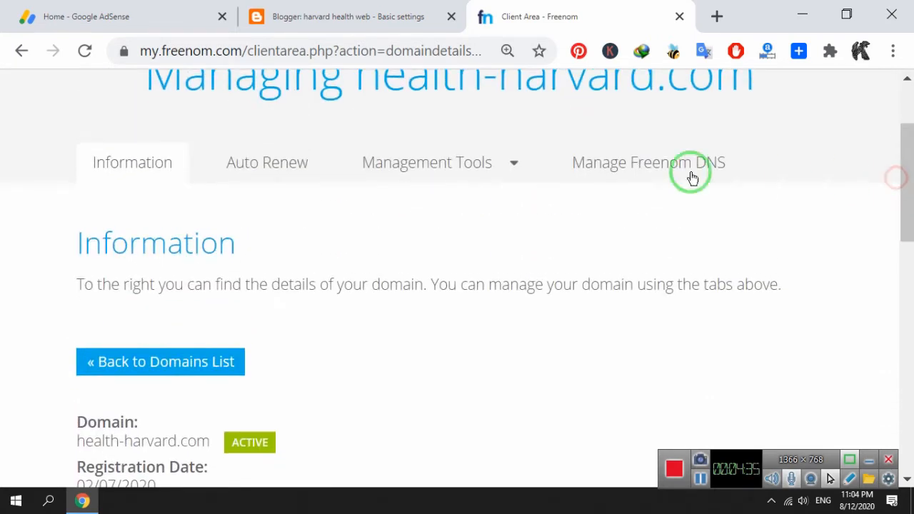
left_click(616, 177)
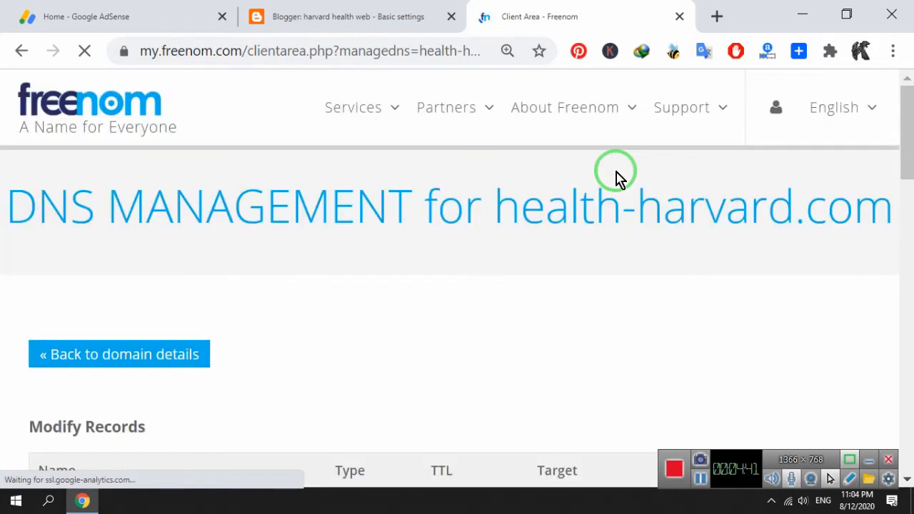
- Review the existing DNS records of health-harvard.com in the Modify Records table
left_click_drag(905, 171, 904, 239)
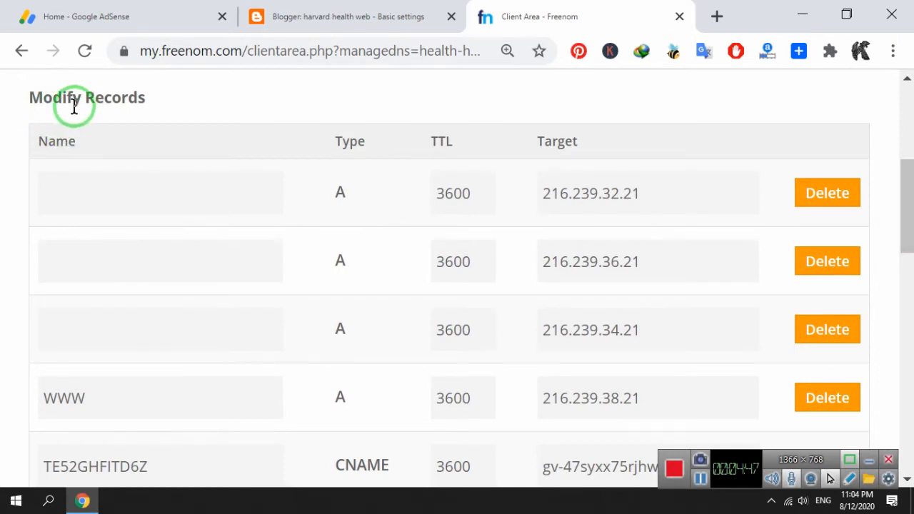
left_click_drag(28, 94, 665, 376)
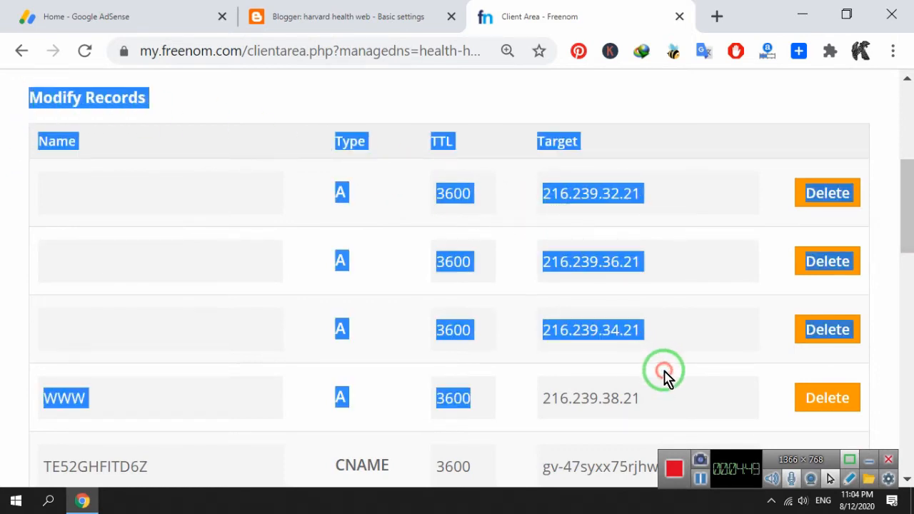
left_click_drag(912, 205, 908, 249)
left_click_drag(568, 128, 521, 259)
left_click(621, 221)
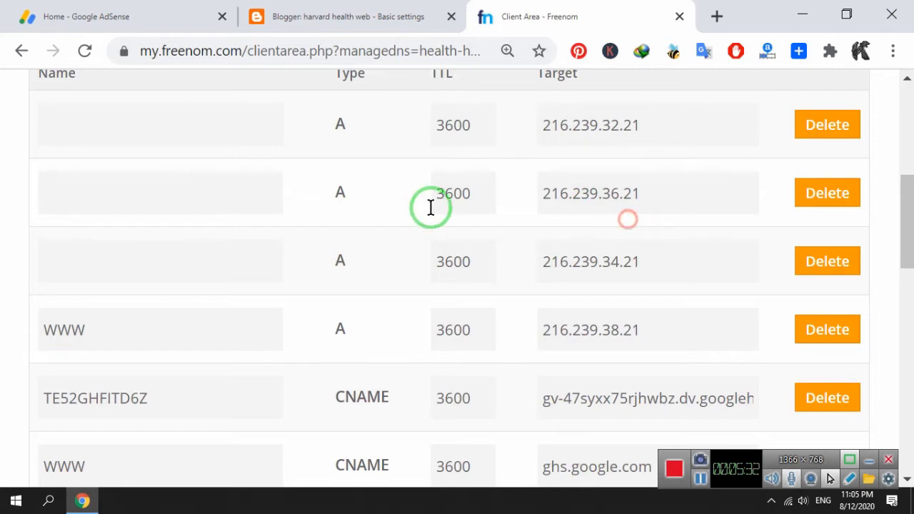
- Check the TTL values and the target IP addresses of the domain's A records
left_click_drag(447, 193, 506, 196)
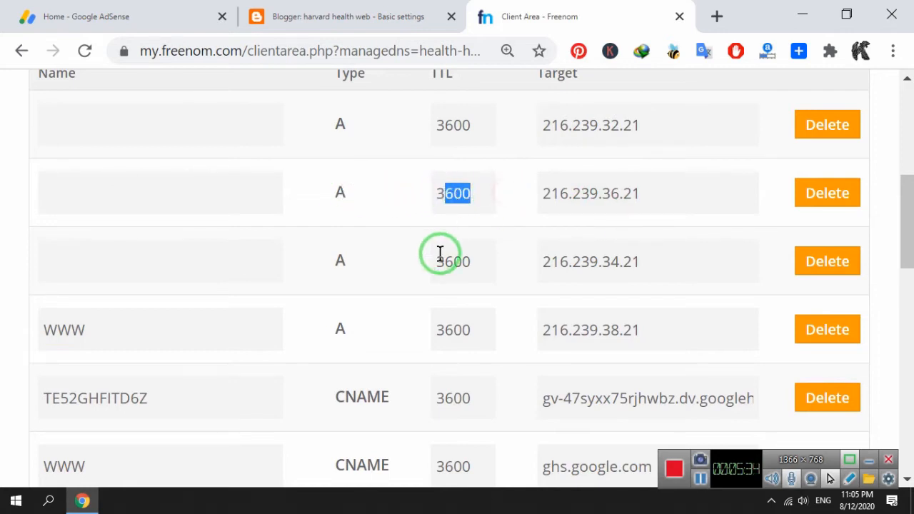
left_click_drag(446, 262, 506, 267)
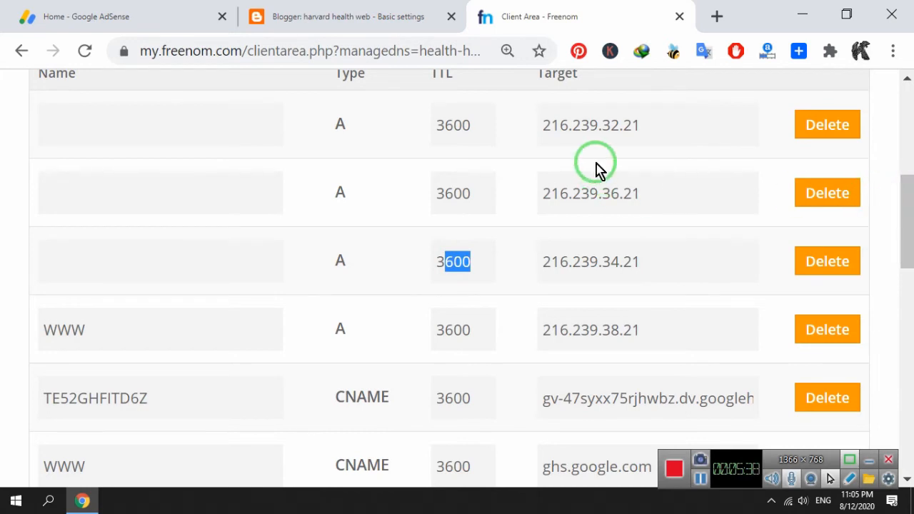
left_click_drag(562, 128, 577, 126)
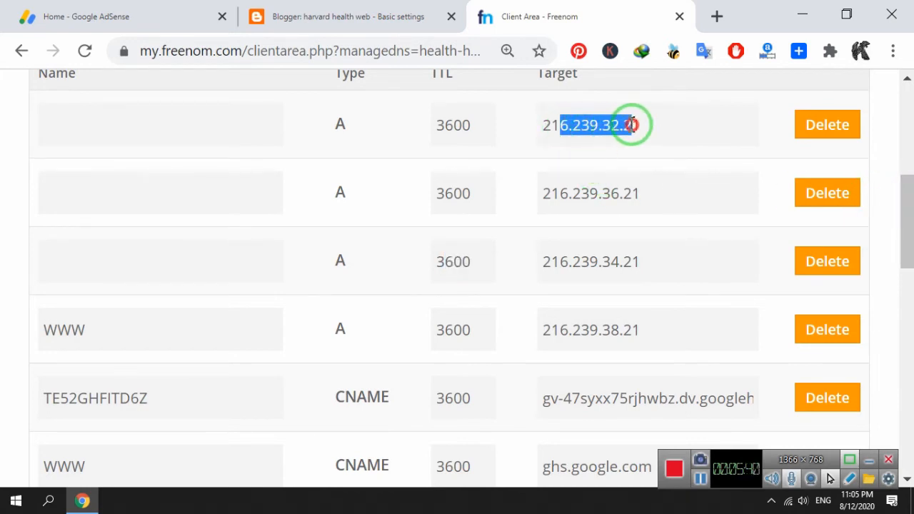
left_click_drag(631, 125, 668, 122)
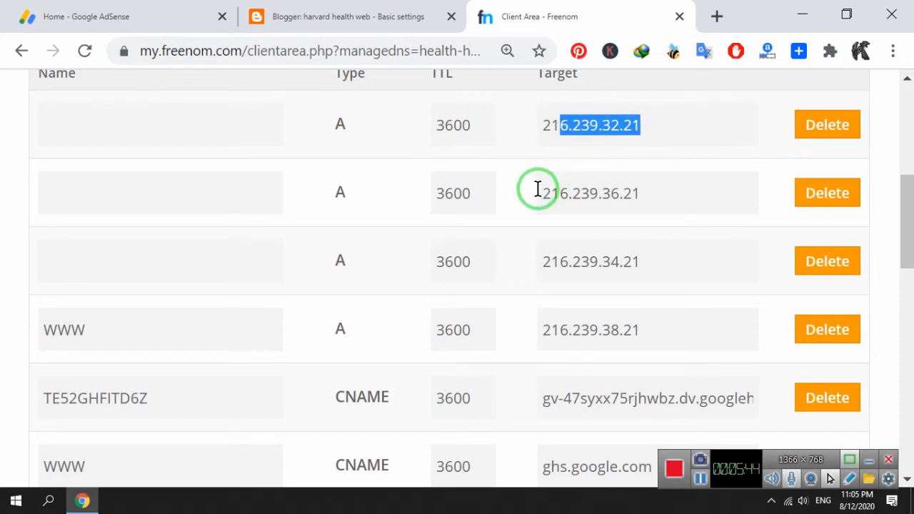
left_click_drag(543, 186, 631, 190)
left_click_drag(541, 261, 621, 263)
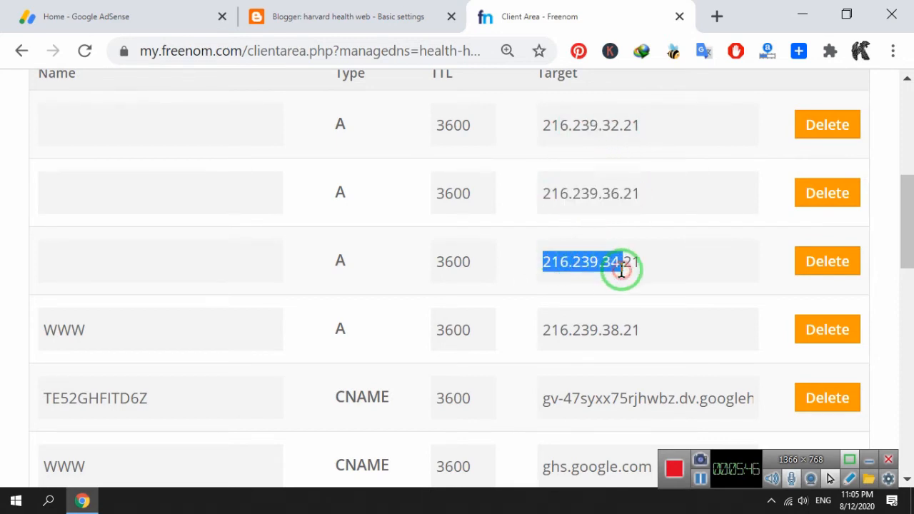
left_click_drag(574, 322, 648, 322)
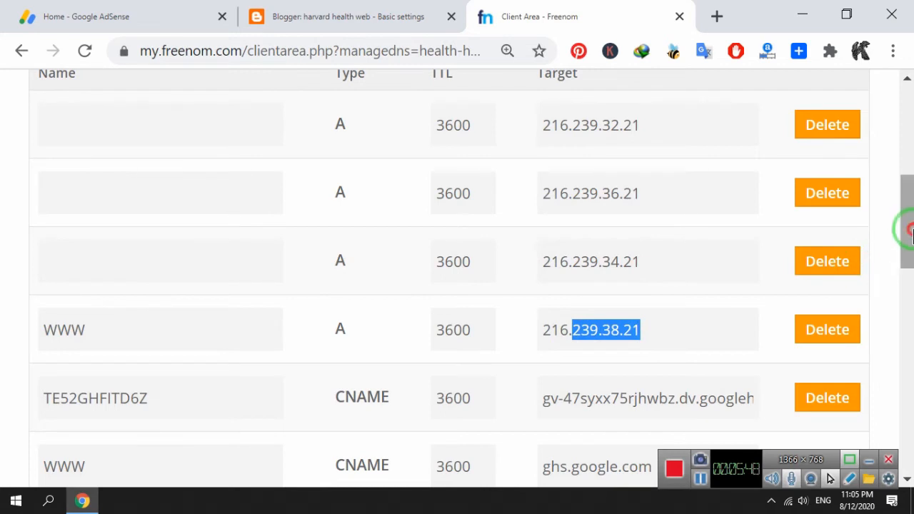
- Examine the names and targets of the two CNAME records in the domain's existing DNS records
left_click_drag(910, 236, 873, 272)
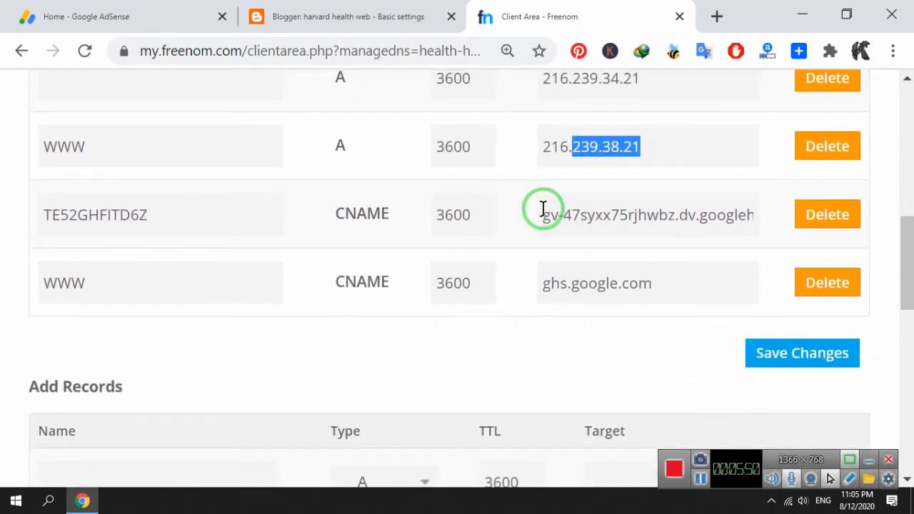
left_click_drag(542, 214, 696, 218)
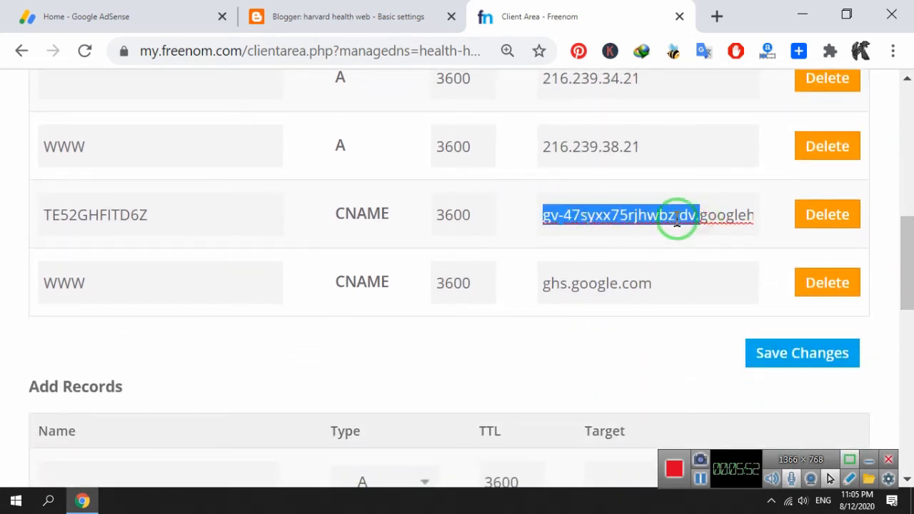
left_click_drag(559, 280, 638, 280)
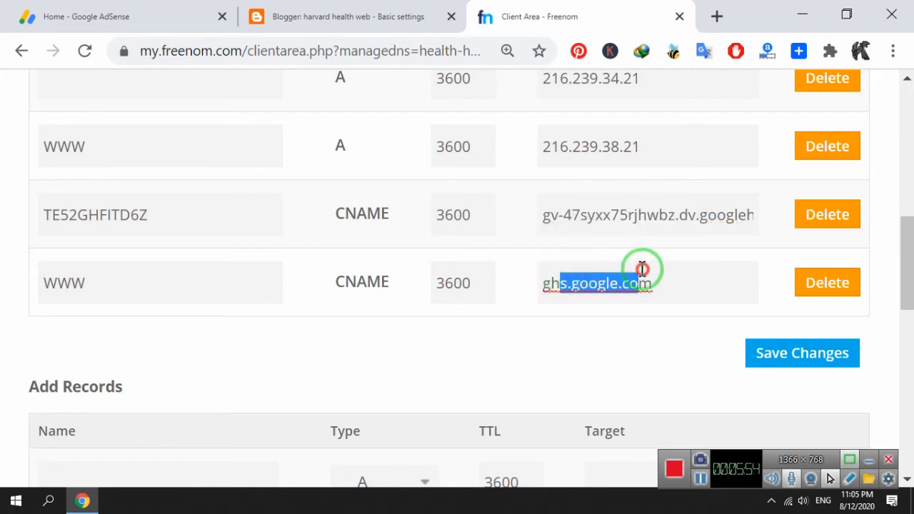
left_click_drag(56, 276, 102, 281)
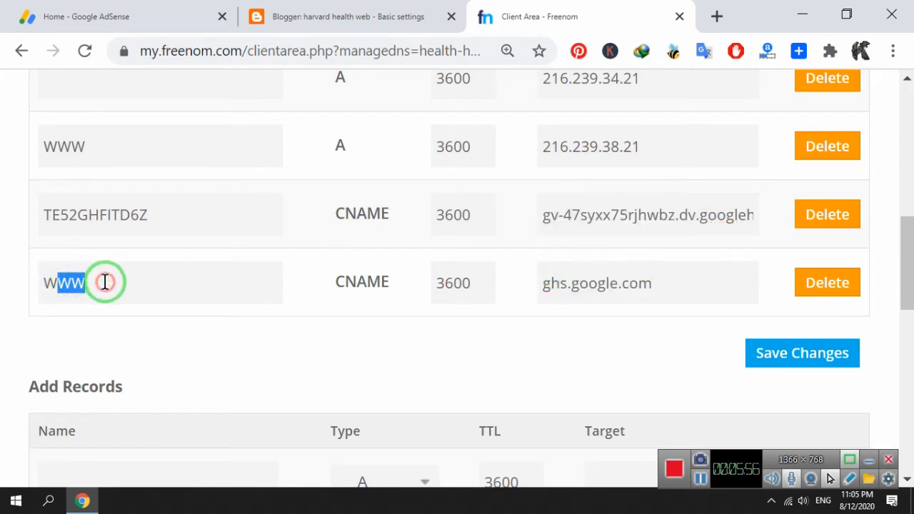
left_click(71, 207)
left_click_drag(98, 205, 163, 204)
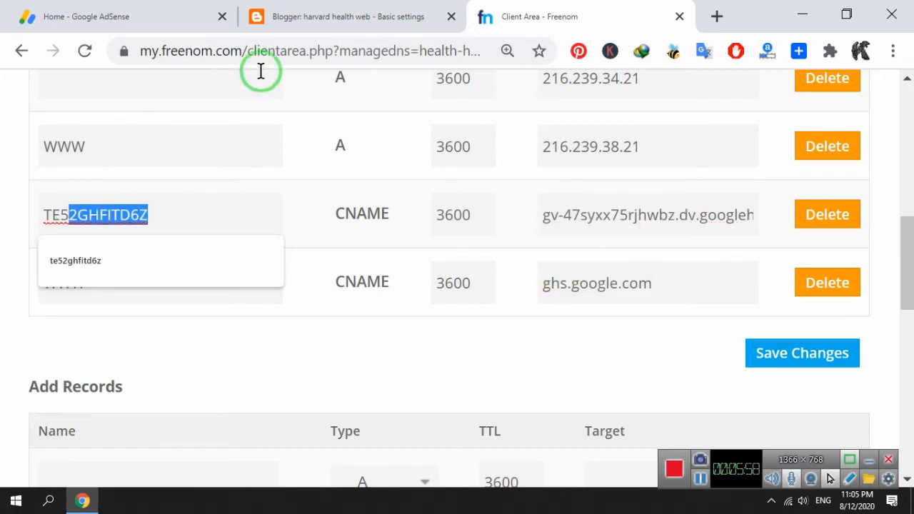
- Switch to Blogger, open the blog address for editing and check the name and destination of the required www CNAME
left_click(342, 9)
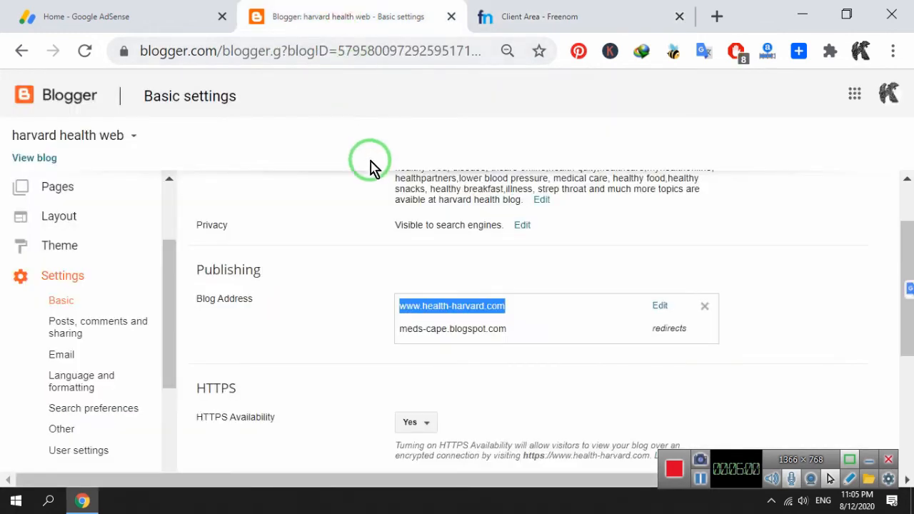
left_click(666, 307)
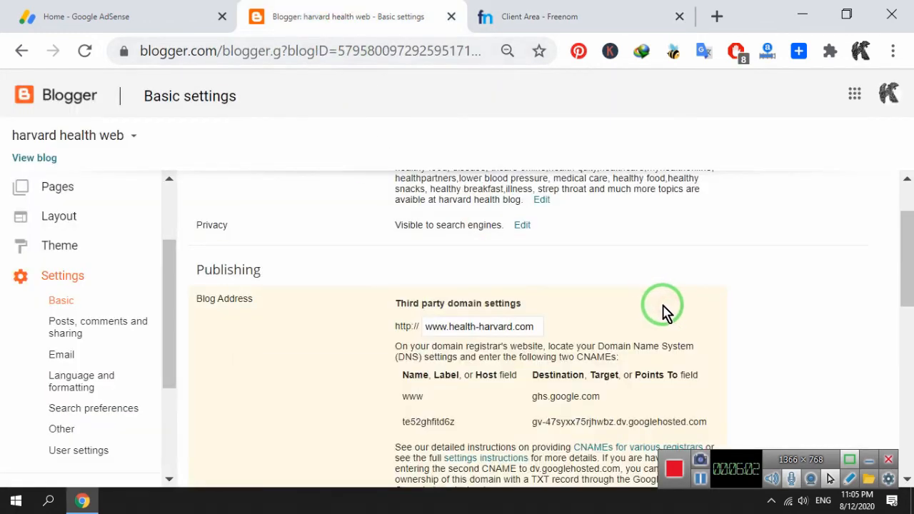
left_click_drag(911, 282, 911, 311)
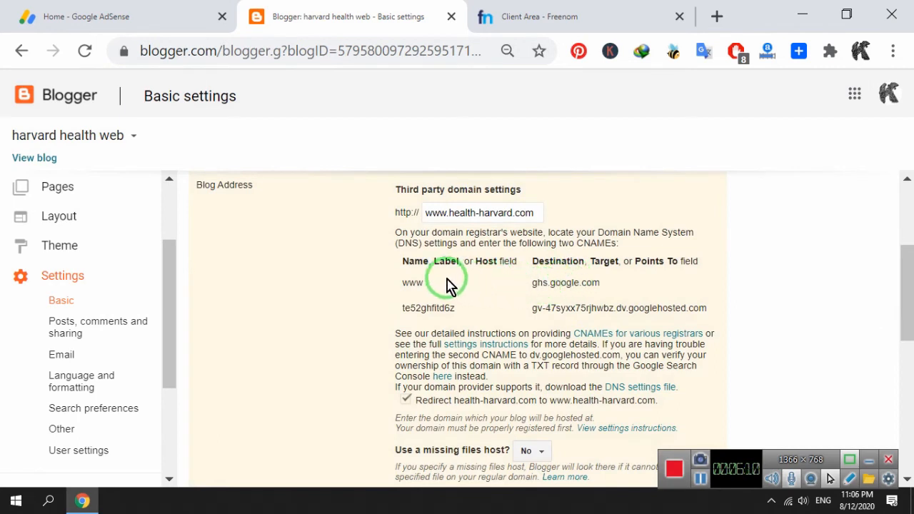
left_click_drag(407, 281, 436, 282)
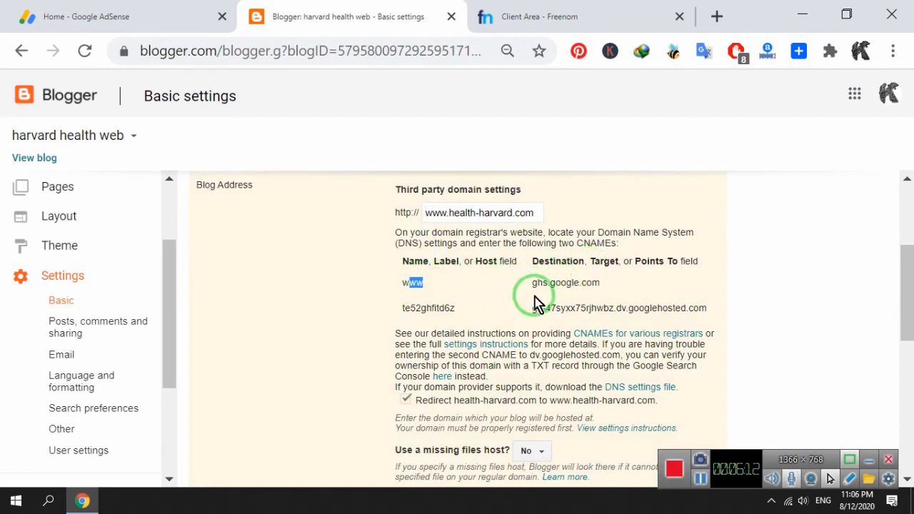
left_click_drag(541, 282, 605, 279)
- Return to Freenom and compare the name, type and target of the WWW CNAME record with Blogger's requirement
left_click(570, 14)
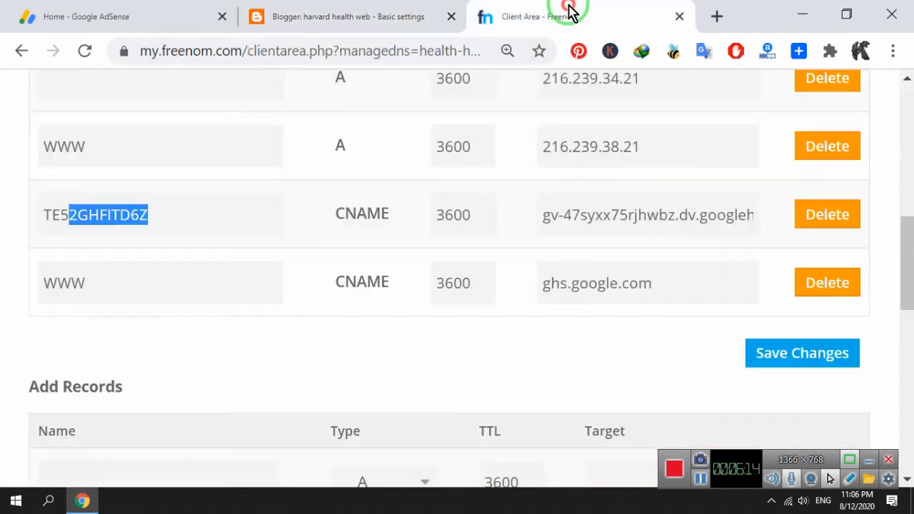
left_click_drag(94, 276, 41, 281)
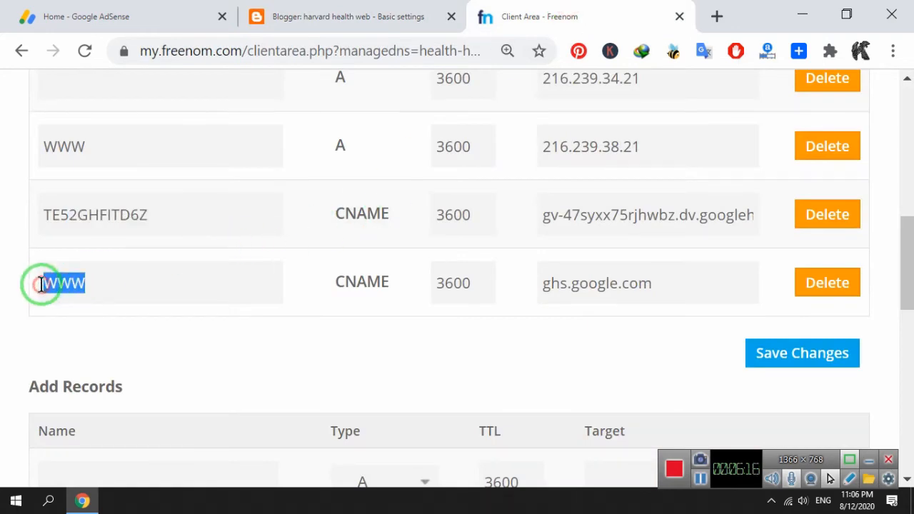
left_click_drag(542, 280, 649, 269)
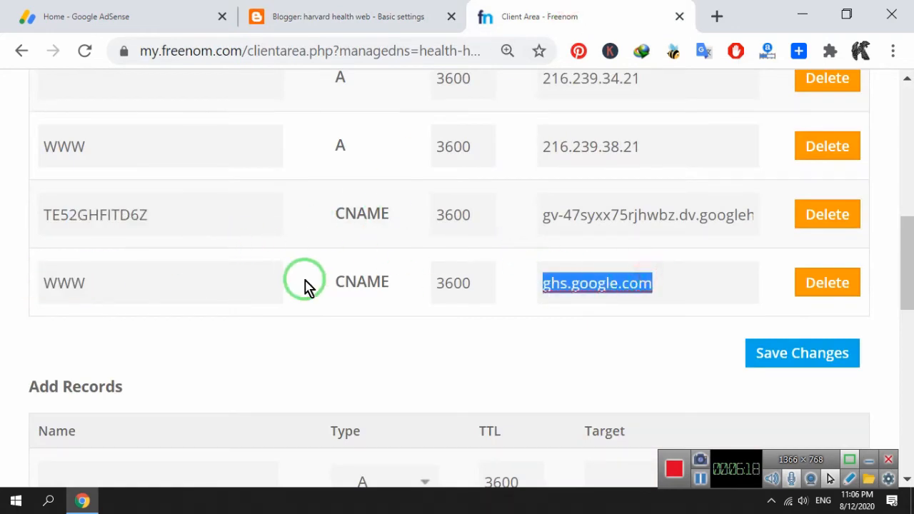
left_click(364, 279)
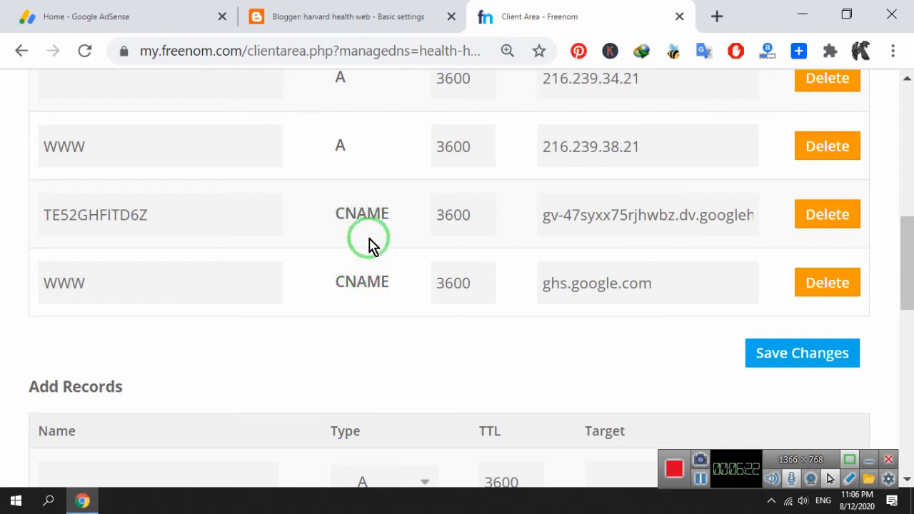
- Compare the verification CNAME's name and destination in Blogger with the matching record in Freenom
left_click(328, 12)
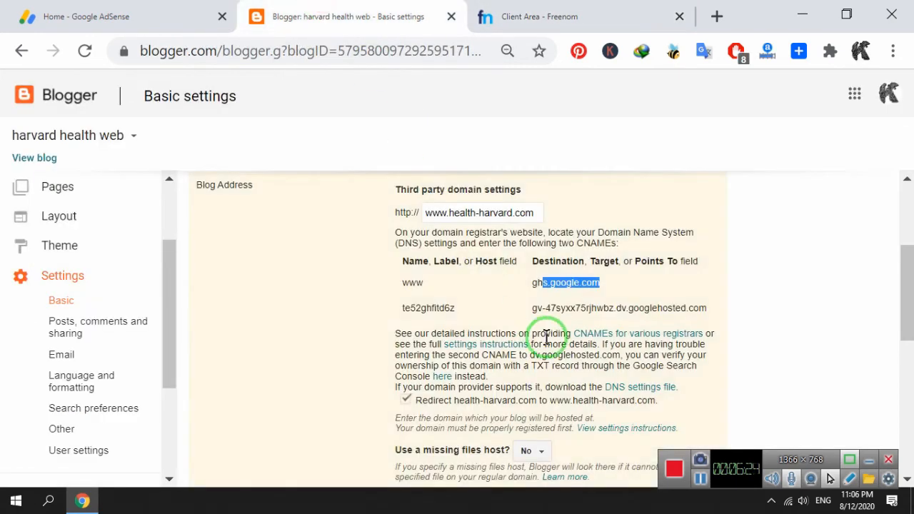
left_click_drag(402, 308, 613, 308)
left_click(555, 9)
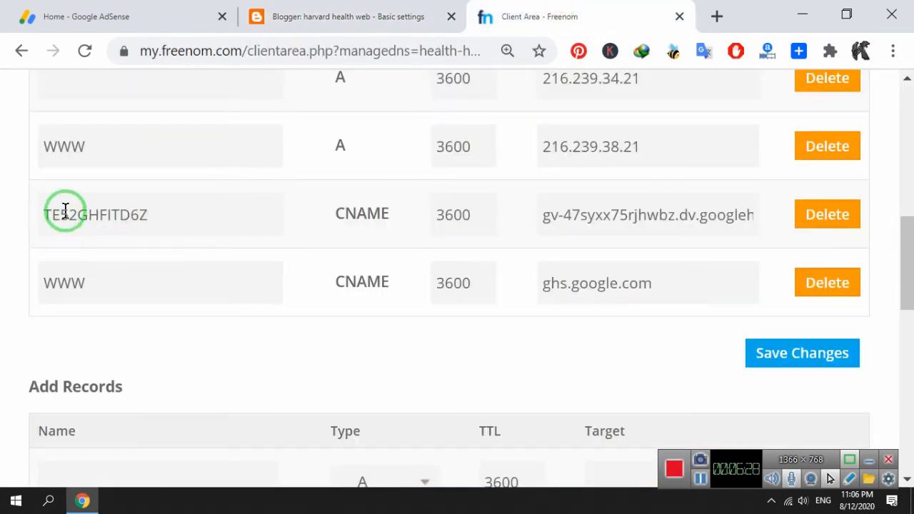
left_click_drag(65, 212, 155, 207)
left_click_drag(564, 216, 648, 214)
- Check the blank name and target of the 216.239.34.21 A record, plus the WWW CNAME record's target
left_click(907, 235)
left_click_drag(907, 243, 908, 214)
left_click_drag(646, 182, 492, 182)
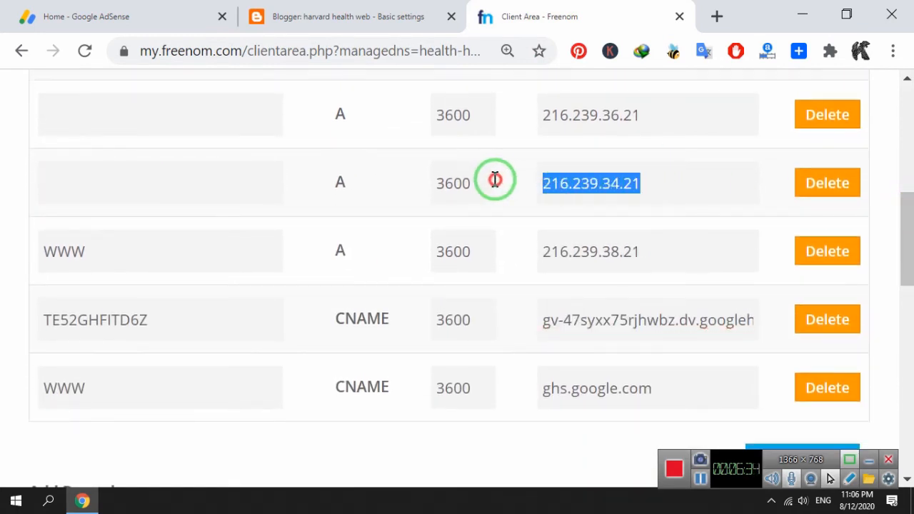
left_click(182, 183)
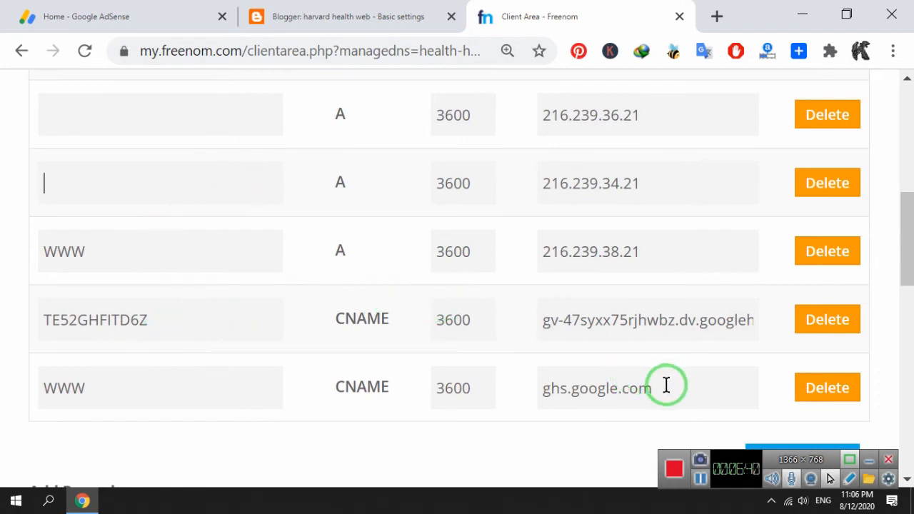
left_click_drag(666, 386, 506, 385)
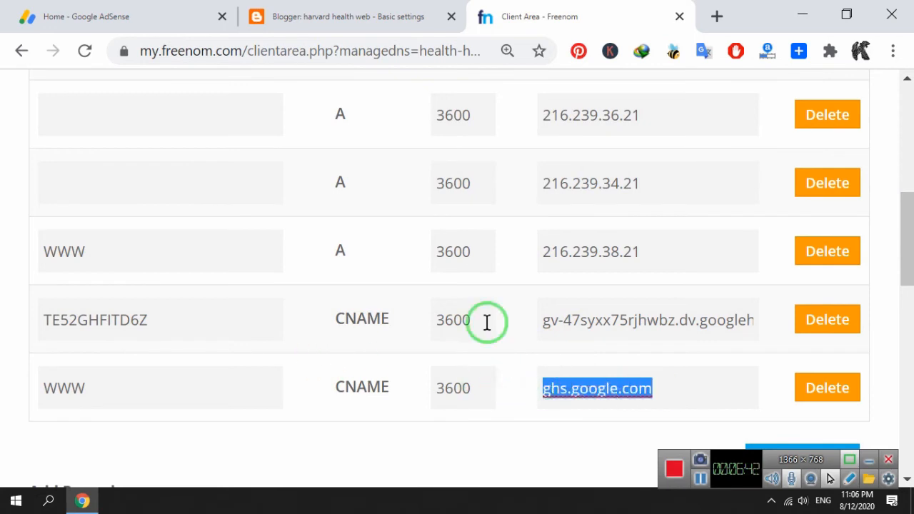
- Inspect the empty Name and Target fields for adding a DNS record and go over the existing records again
left_click_drag(910, 242, 908, 321)
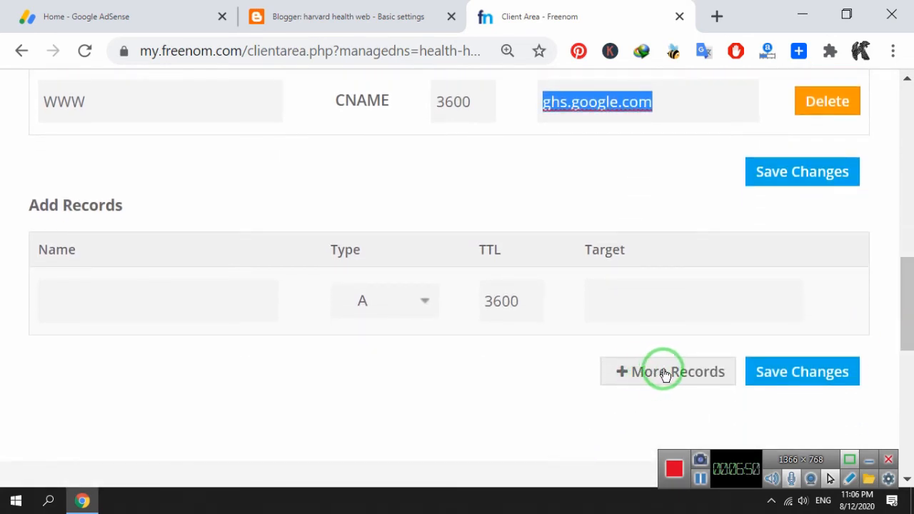
left_click(626, 300)
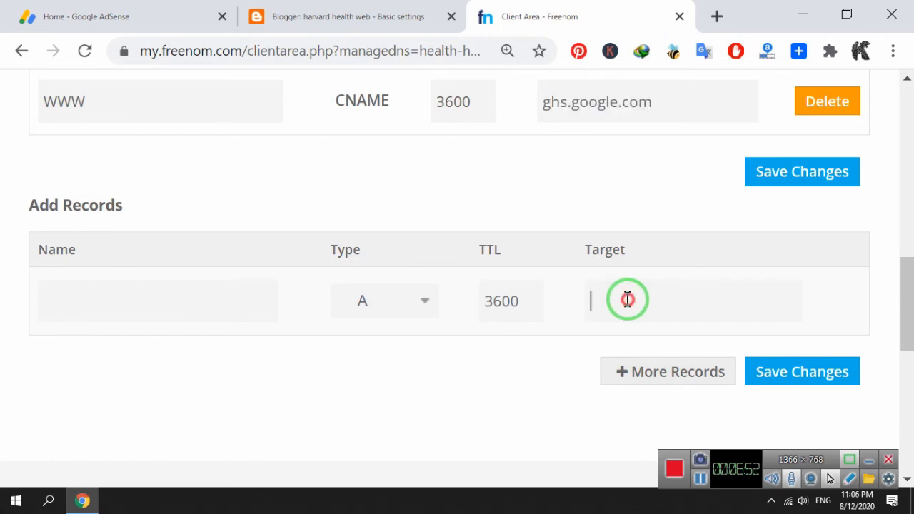
left_click(202, 306)
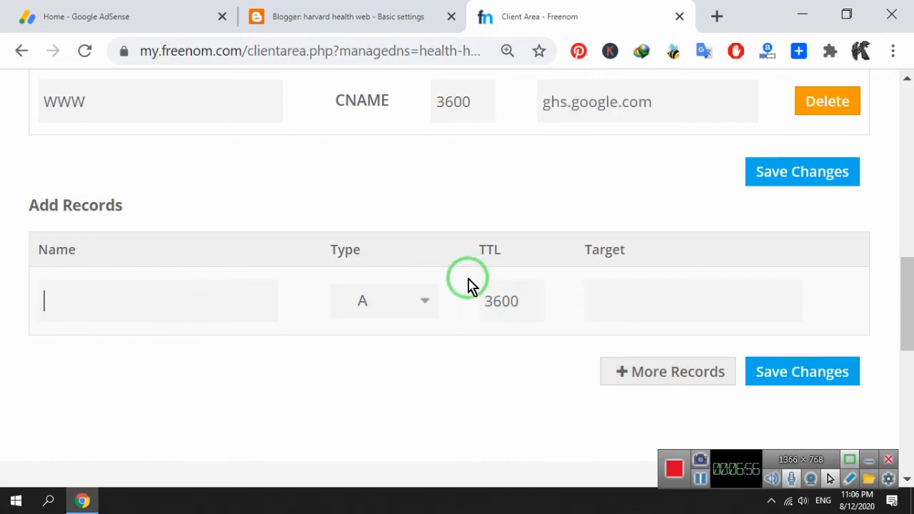
left_click_drag(901, 265, 904, 189)
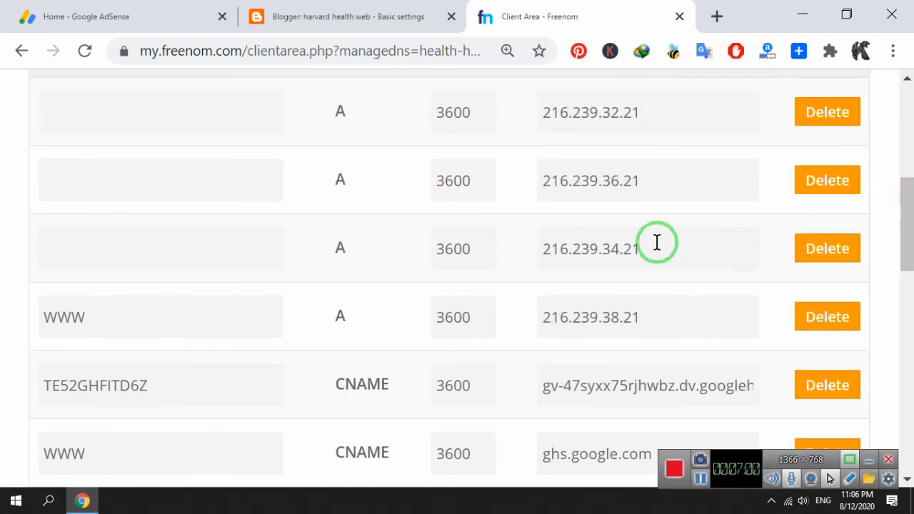
scroll(909, 255, "down", 3)
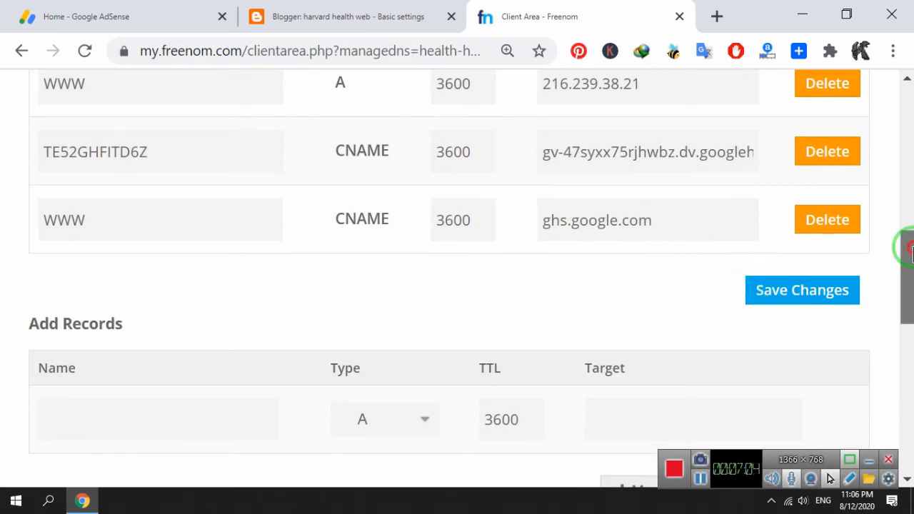
left_click_drag(902, 245, 904, 65)
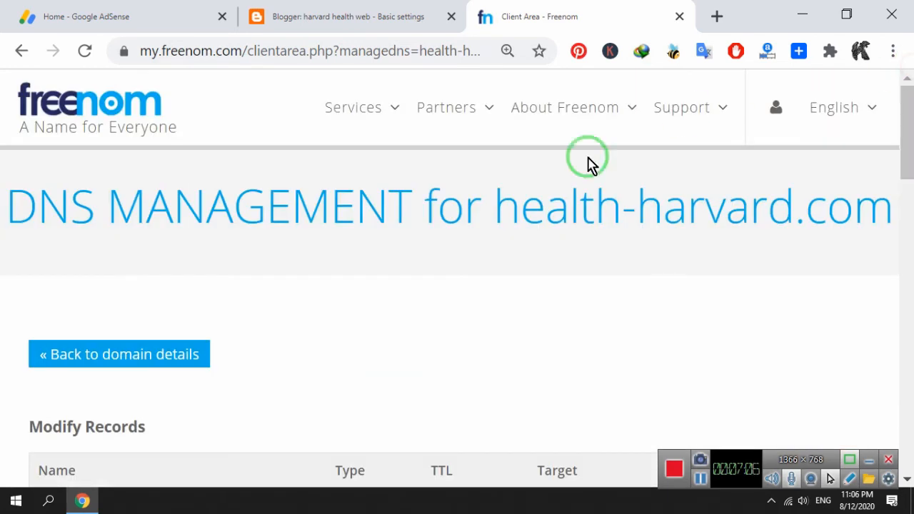
- Replace the Freenom page with a blank browser tab and return to the start of the blog's Basic settings in Blogger
left_click(676, 16)
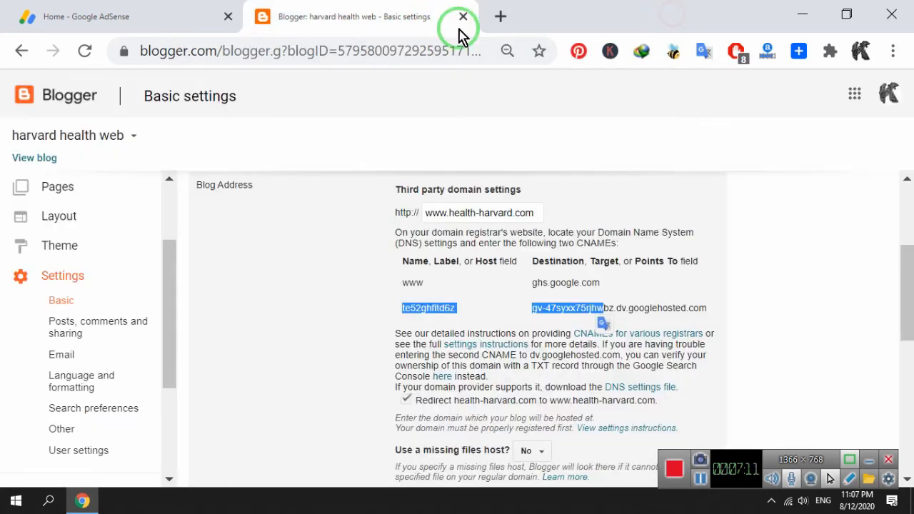
left_click(508, 12)
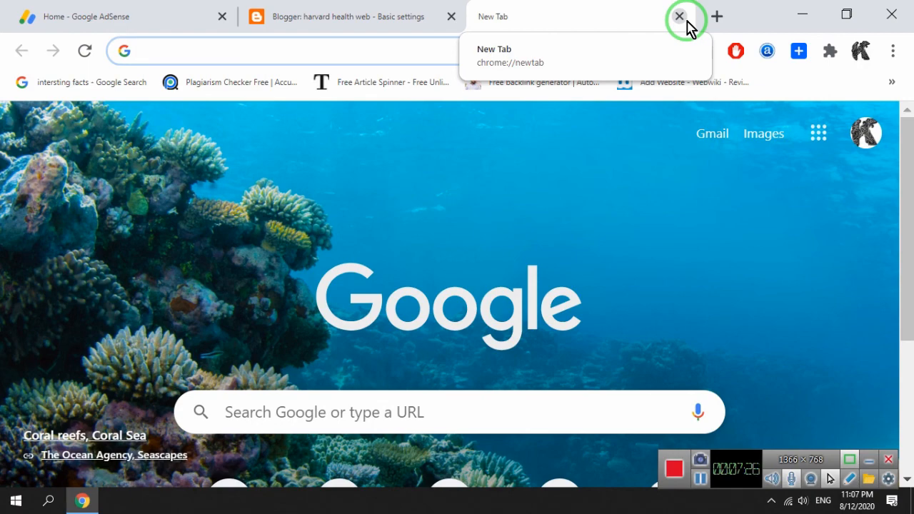
left_click(327, 8)
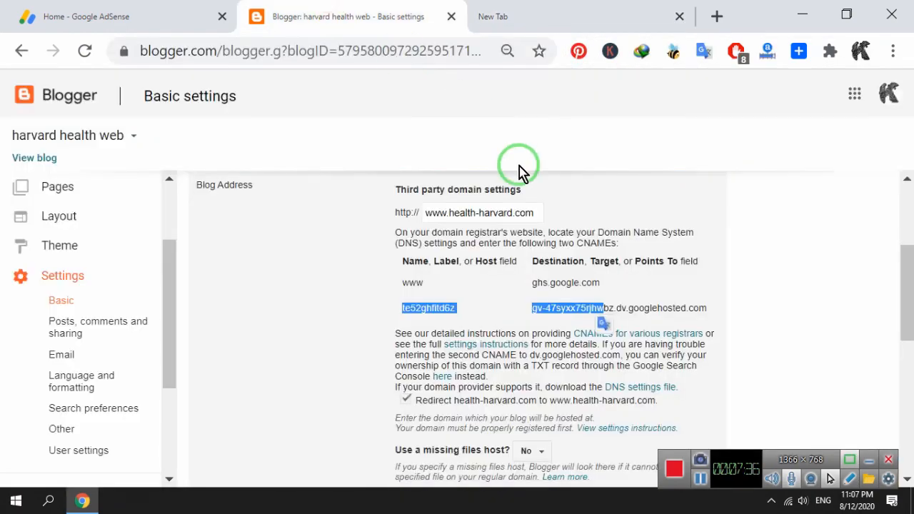
left_click_drag(913, 288, 913, 185)
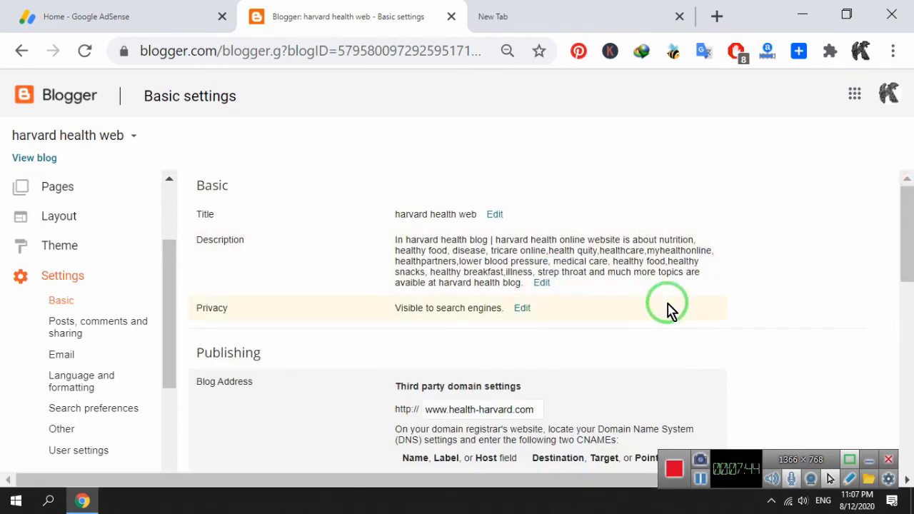